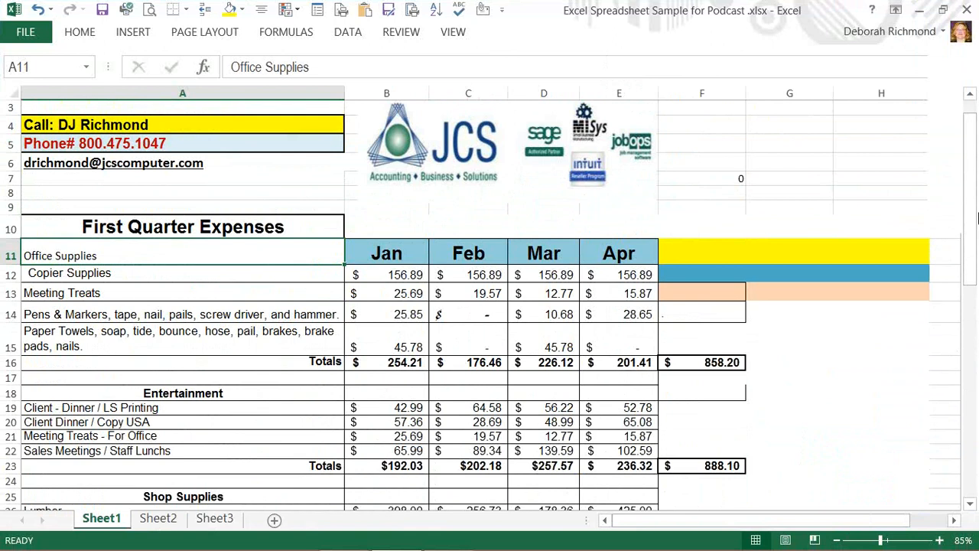
{"action": "left_click_drag", "start_coordinate": [973, 245], "coordinate": [850, 242]}
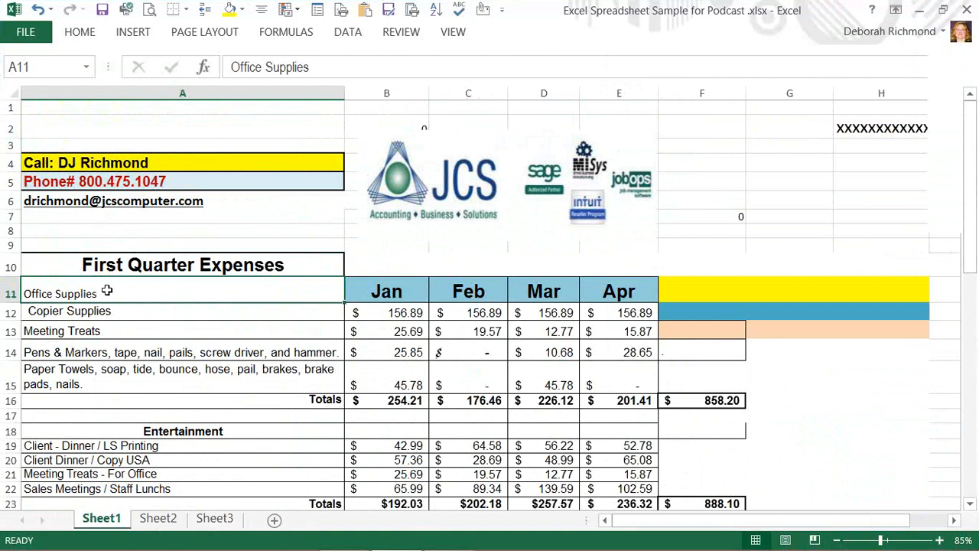
{"action": "left_click_drag", "start_coordinate": [64, 294], "coordinate": [72, 369]}
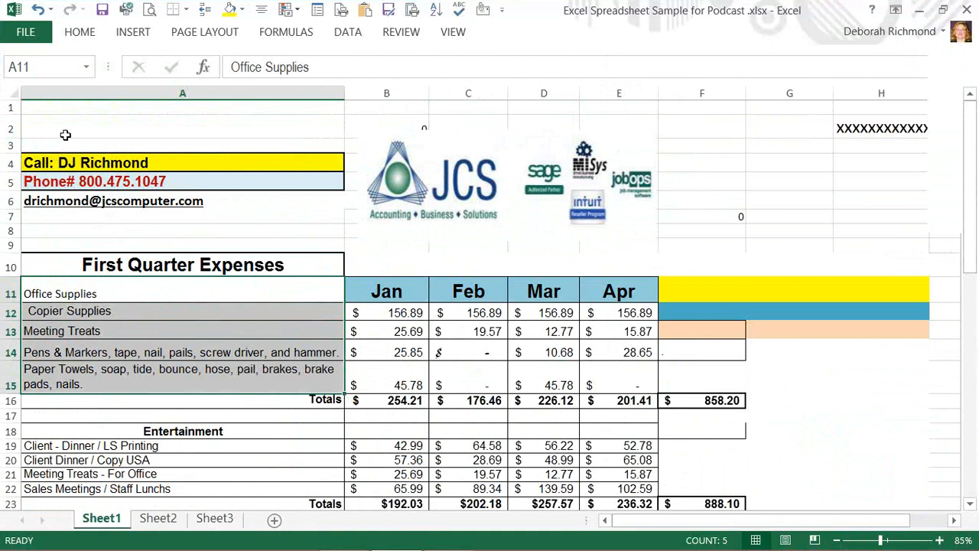
{"action": "left_click", "coordinate": [81, 35]}
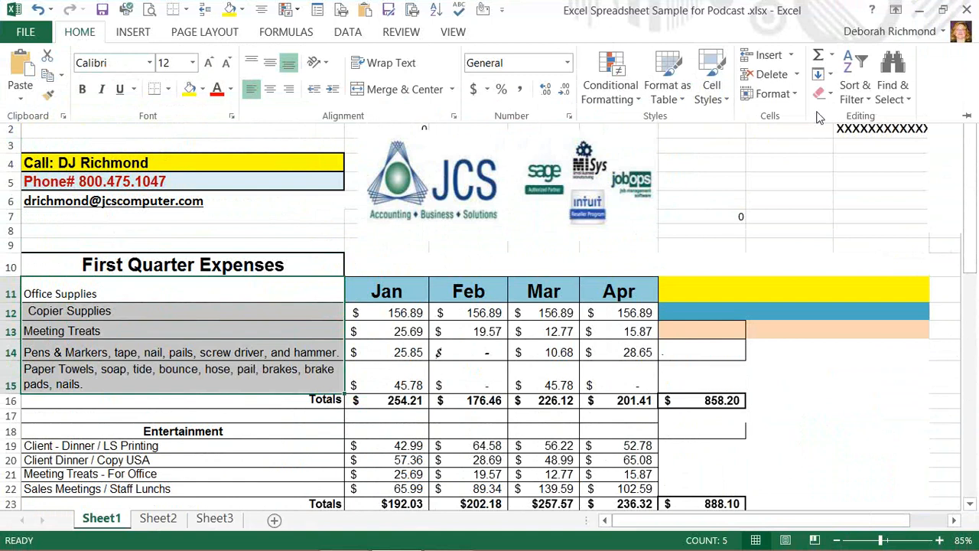
{"action": "left_click", "coordinate": [858, 74]}
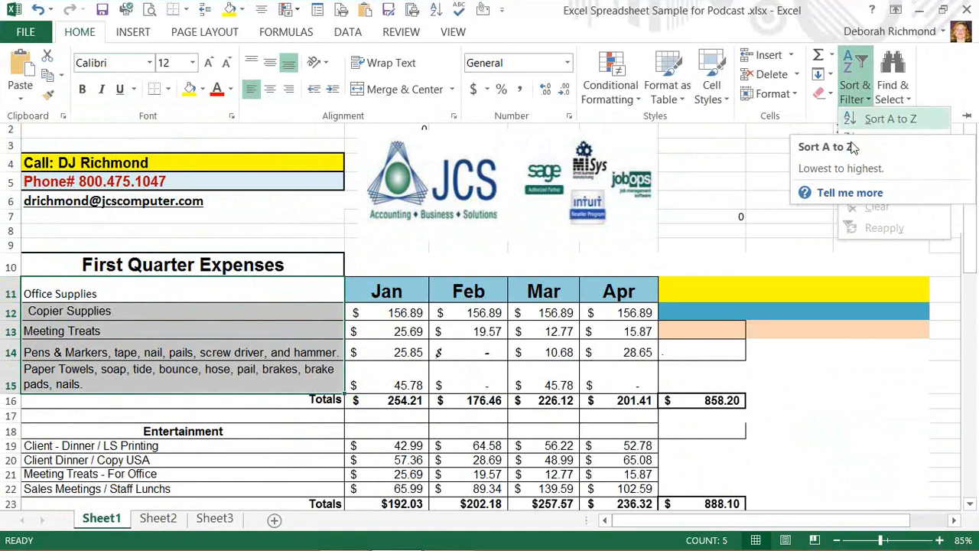
{"action": "key", "text": "Escape"}
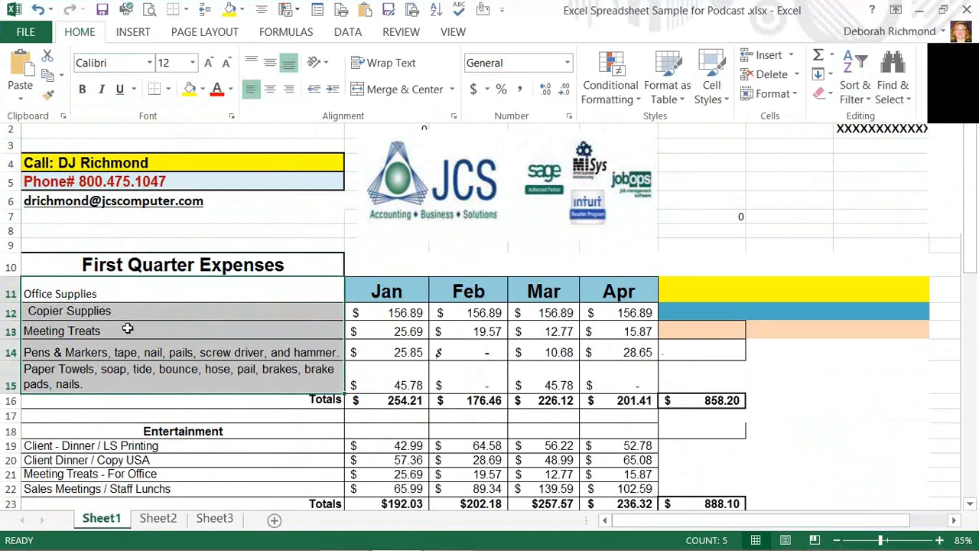
Sort the Office Supplies rows A12:E15 A to Z by description and enlarge row 14 to fit its text
{"action": "left_click", "coordinate": [110, 429]}
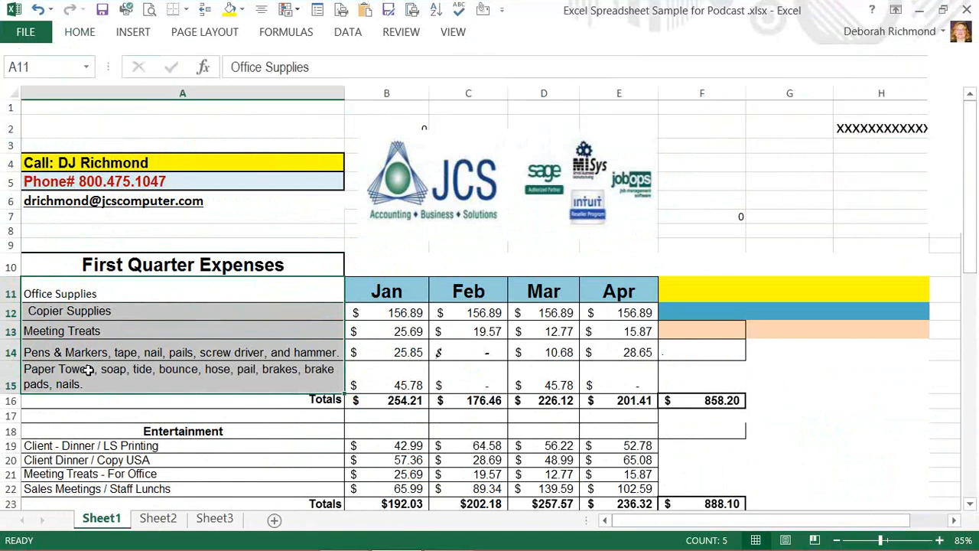
{"action": "left_click", "coordinate": [99, 311]}
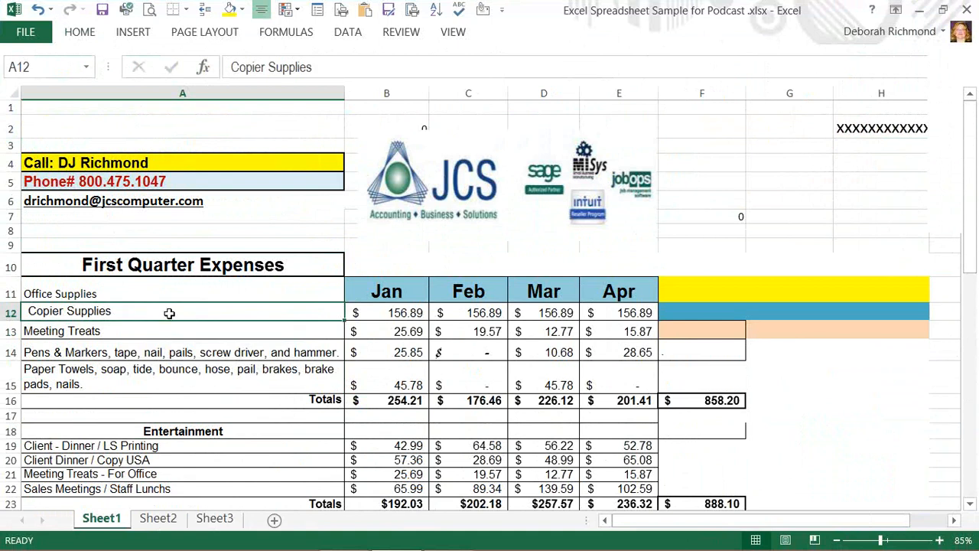
{"action": "left_click_drag", "start_coordinate": [369, 318], "coordinate": [632, 380]}
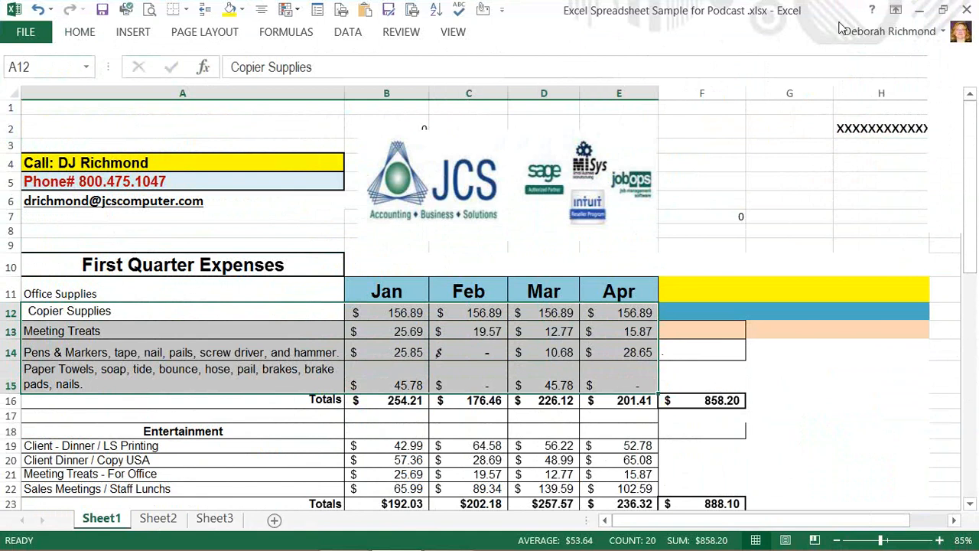
{"action": "left_click", "coordinate": [80, 35]}
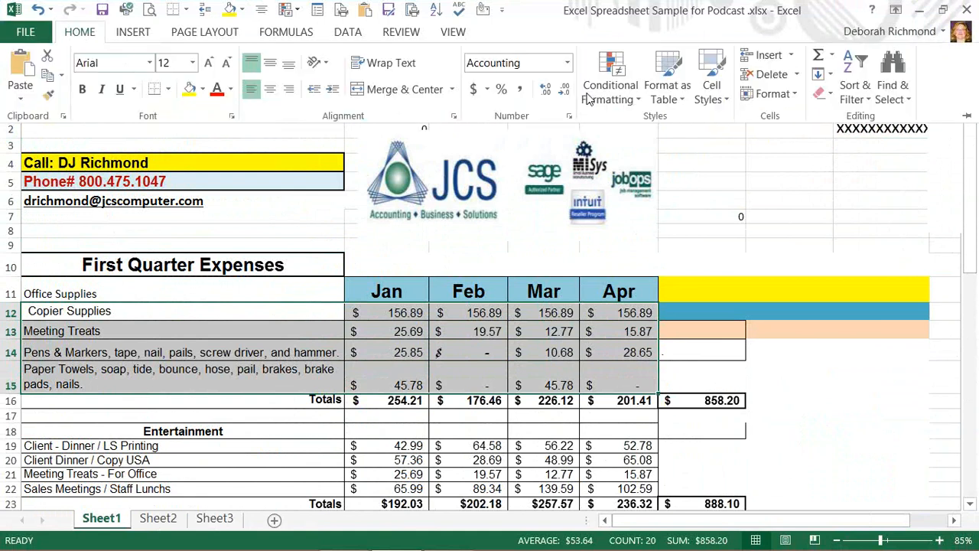
{"action": "left_click", "coordinate": [859, 87]}
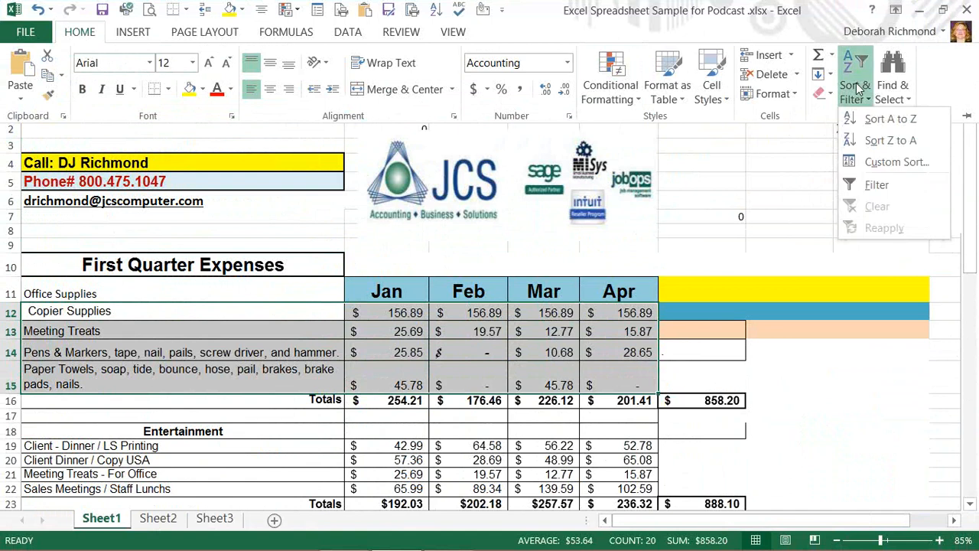
{"action": "left_click", "coordinate": [879, 118]}
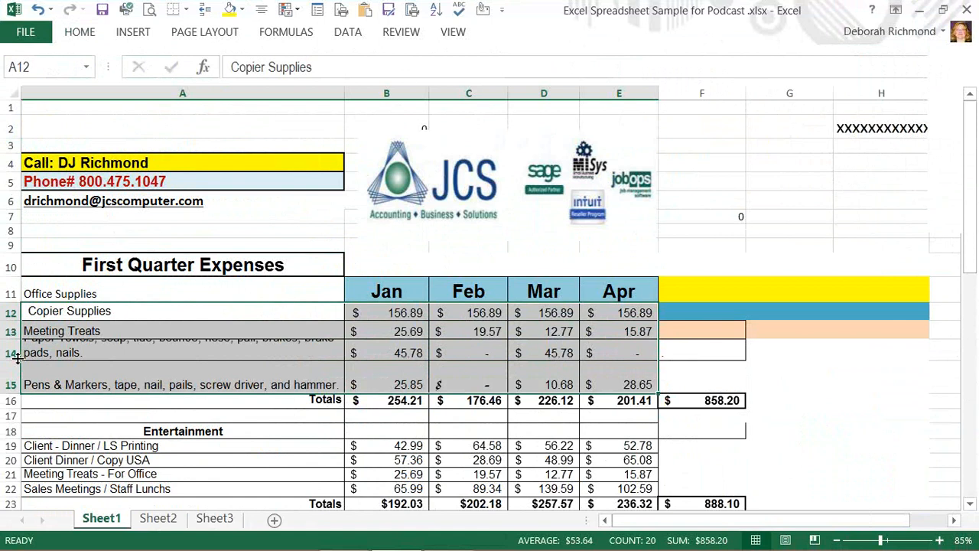
{"action": "left_click_drag", "start_coordinate": [16, 358], "coordinate": [16, 371]}
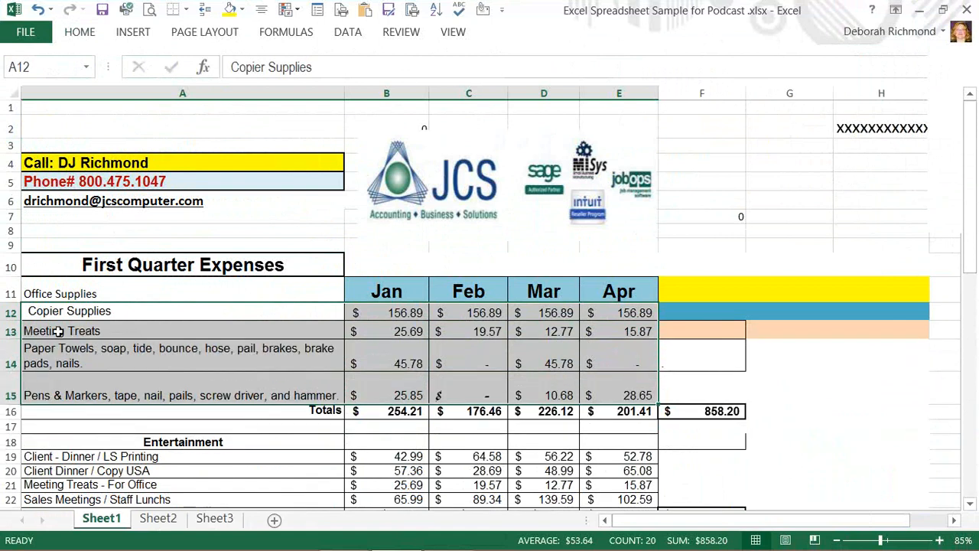
Clear the Office Supplies label from cell A11
{"action": "left_click", "coordinate": [70, 295]}
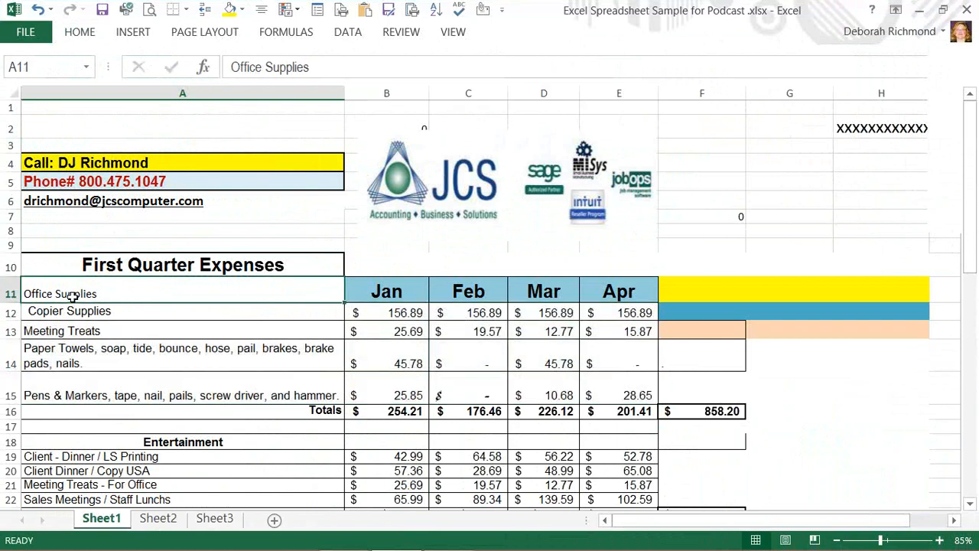
{"action": "key", "text": "BackSpace"}
{"action": "left_click", "coordinate": [90, 325]}
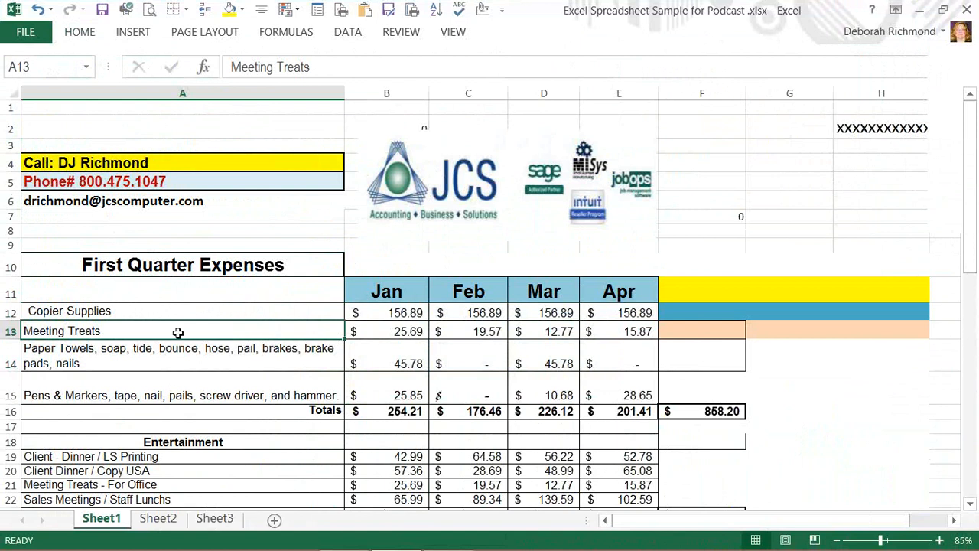
{"action": "left_click", "coordinate": [148, 301]}
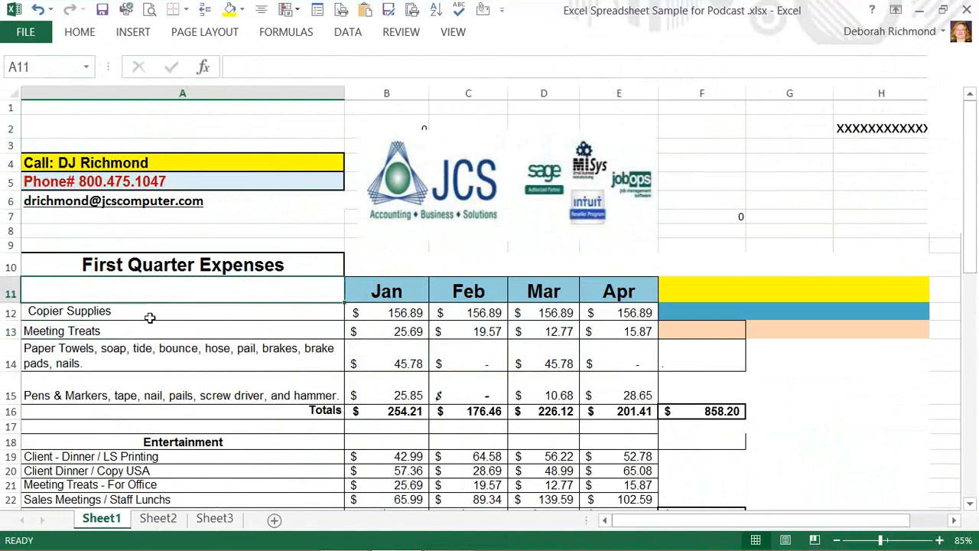
{"action": "left_click_drag", "start_coordinate": [149, 318], "coordinate": [150, 388]}
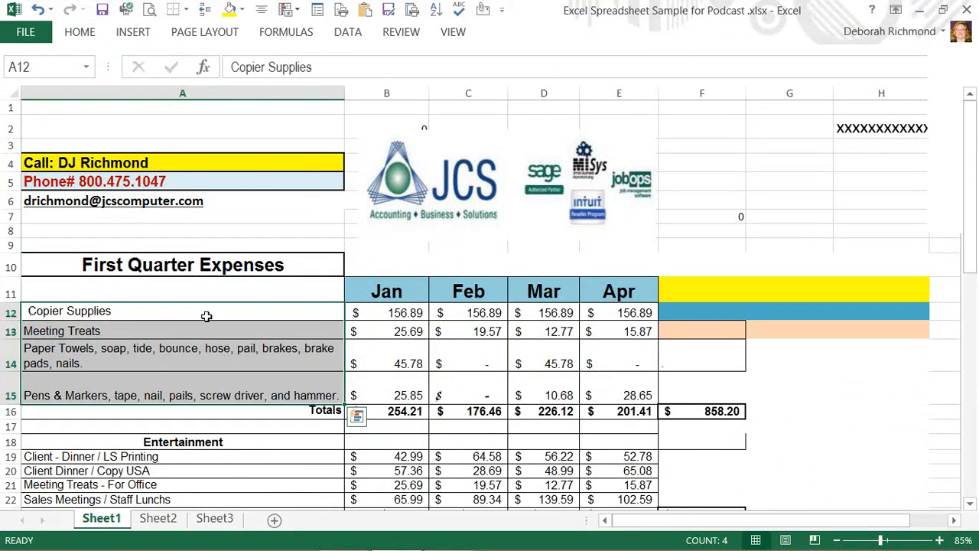
{"action": "left_click", "coordinate": [235, 348]}
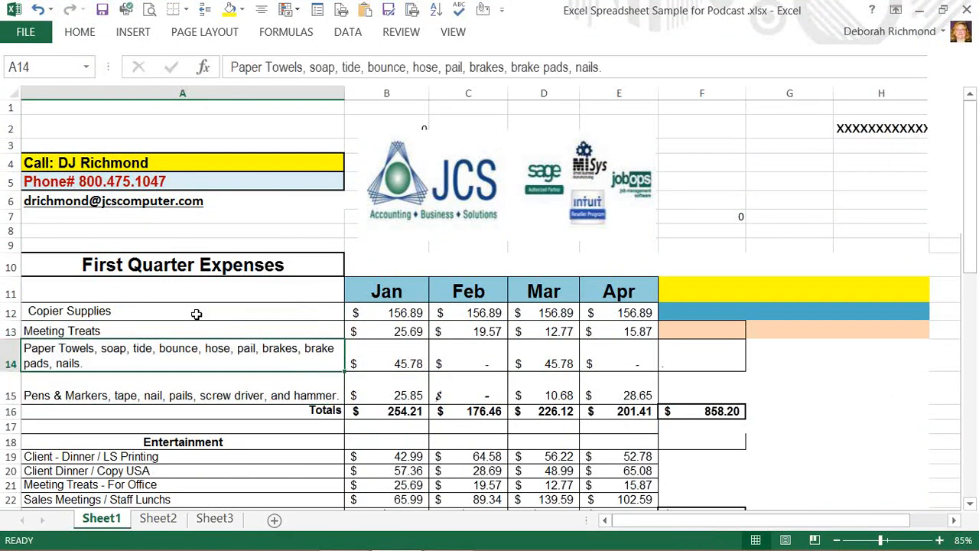
{"action": "left_click_drag", "start_coordinate": [196, 315], "coordinate": [482, 315]}
{"action": "left_click_drag", "start_coordinate": [595, 326], "coordinate": [593, 382]}
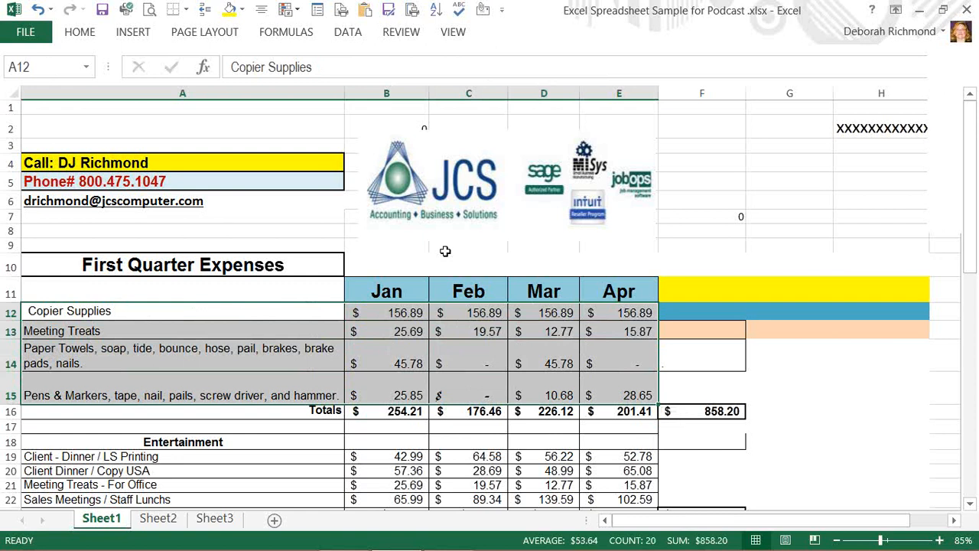
{"action": "left_click", "coordinate": [445, 249]}
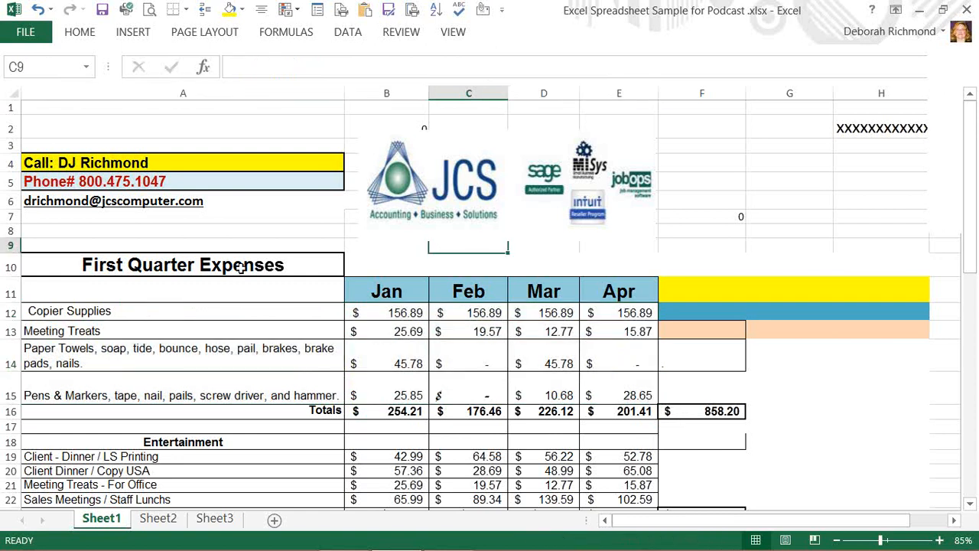
{"action": "left_click_drag", "start_coordinate": [246, 239], "coordinate": [252, 234]}
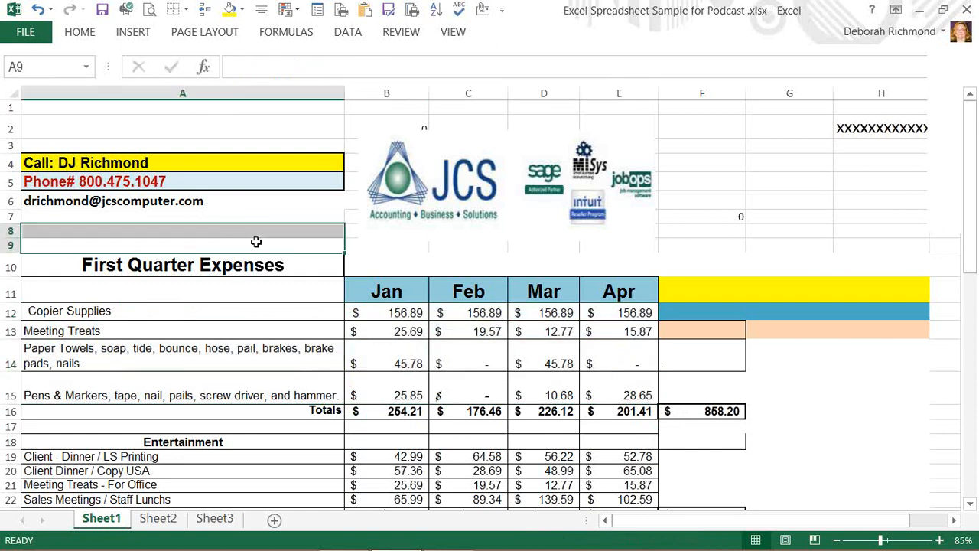
{"action": "left_click", "coordinate": [376, 251]}
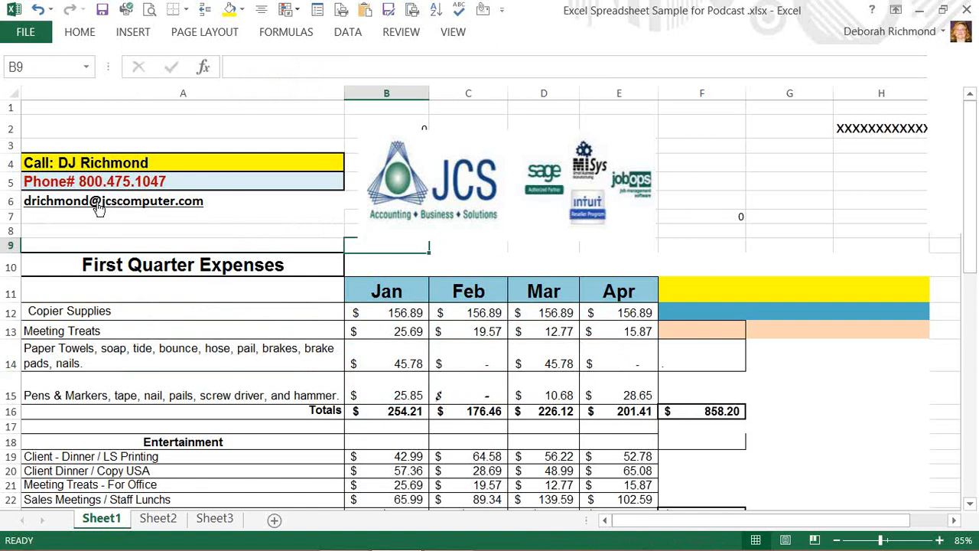
Increase the indent of the phone number cell A5 by several levels
{"action": "left_click", "coordinate": [57, 182]}
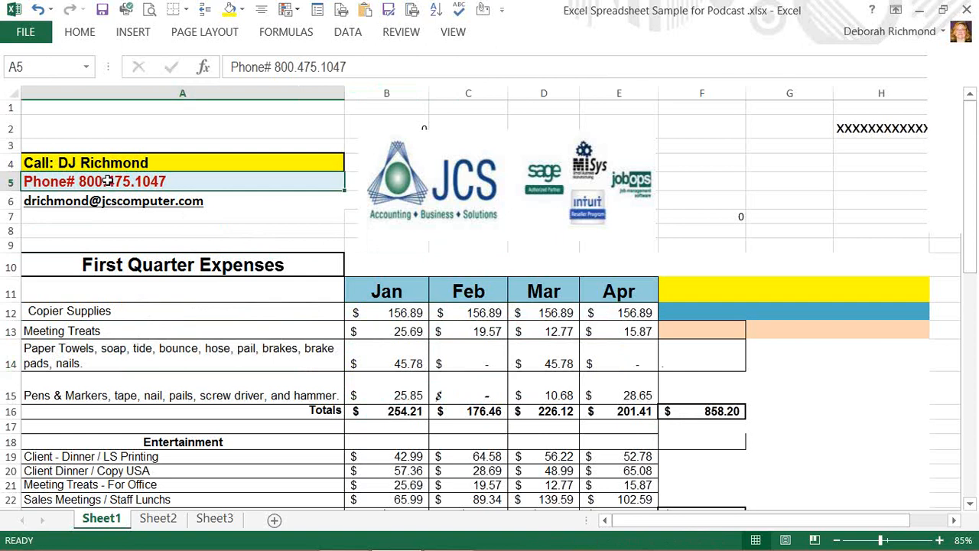
{"action": "left_click", "coordinate": [80, 35]}
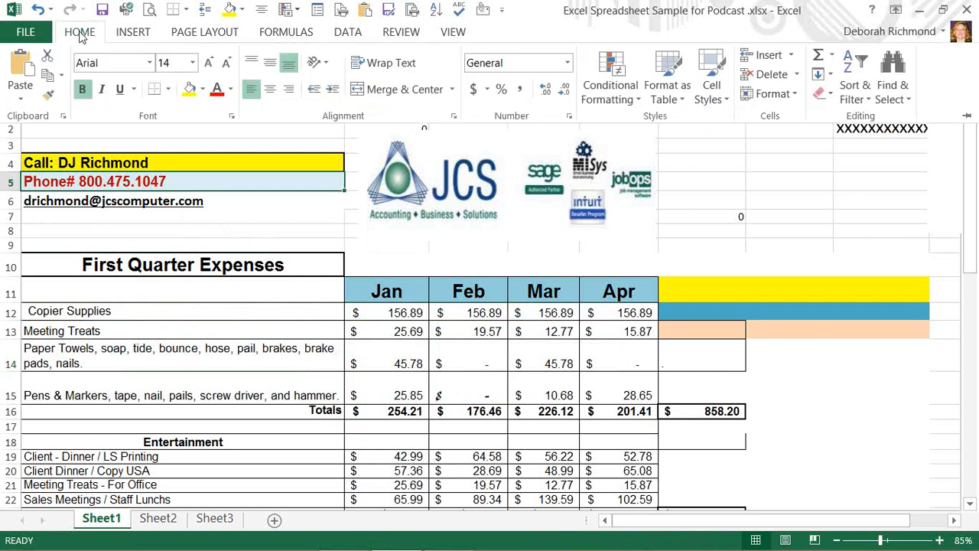
{"action": "left_click", "coordinate": [332, 90]}
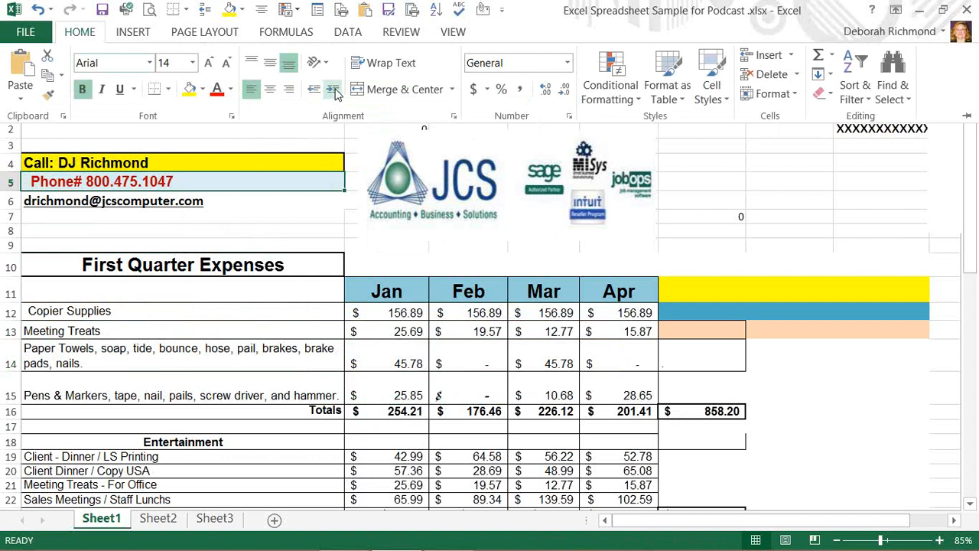
{"action": "left_click", "coordinate": [335, 91]}
{"action": "left_click", "coordinate": [334, 91]}
{"action": "left_click", "coordinate": [335, 91]}
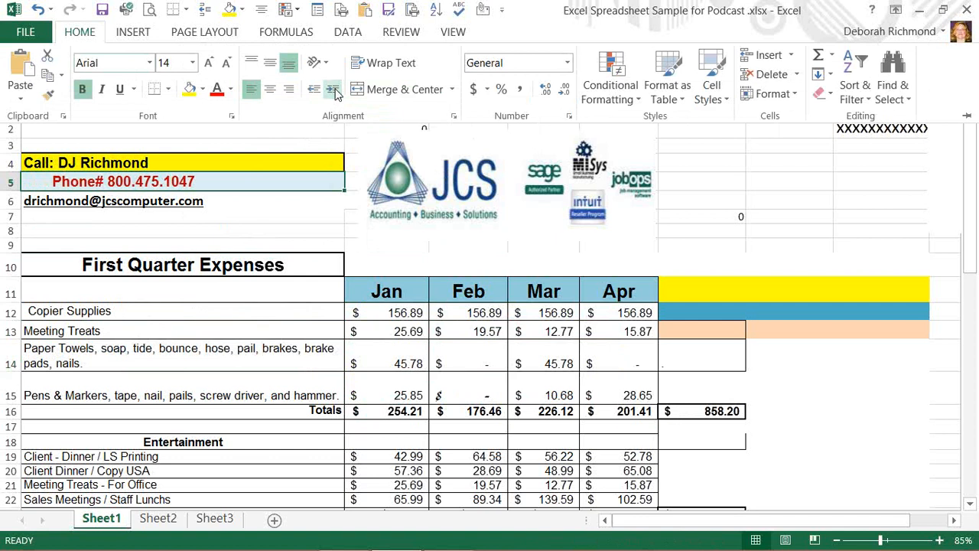
{"action": "left_click", "coordinate": [334, 91]}
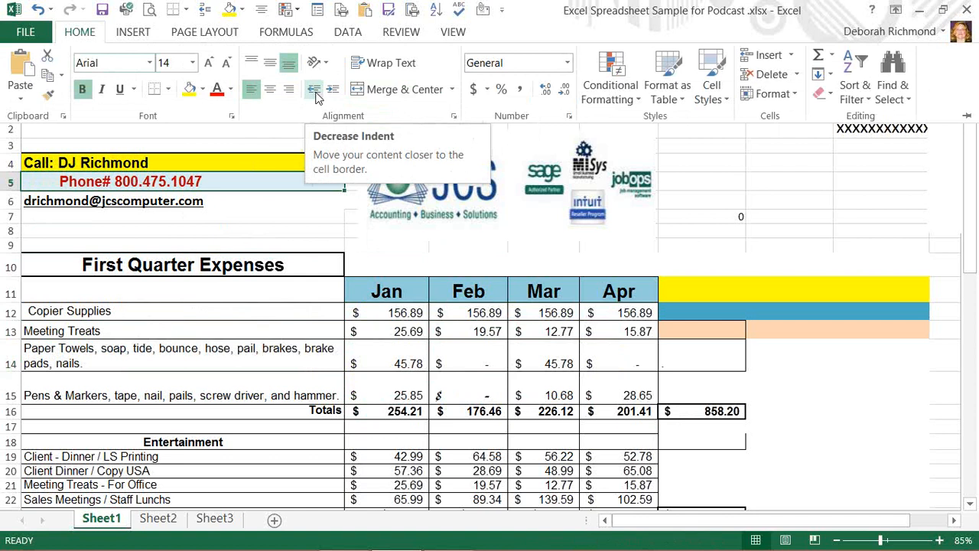
Decrease the phone number cell's indent back to none
{"action": "left_click", "coordinate": [314, 90]}
{"action": "left_click", "coordinate": [314, 91]}
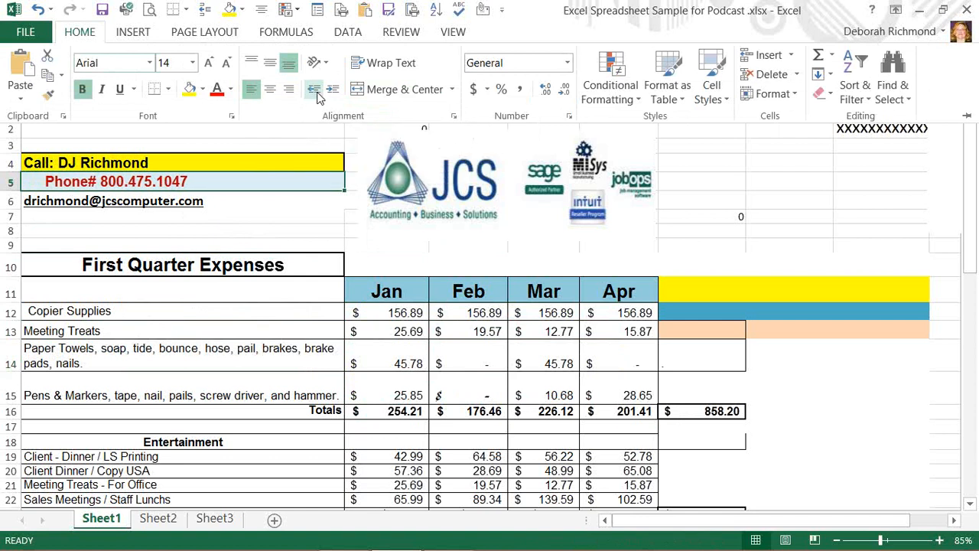
{"action": "left_click", "coordinate": [314, 90]}
{"action": "left_click", "coordinate": [314, 90]}
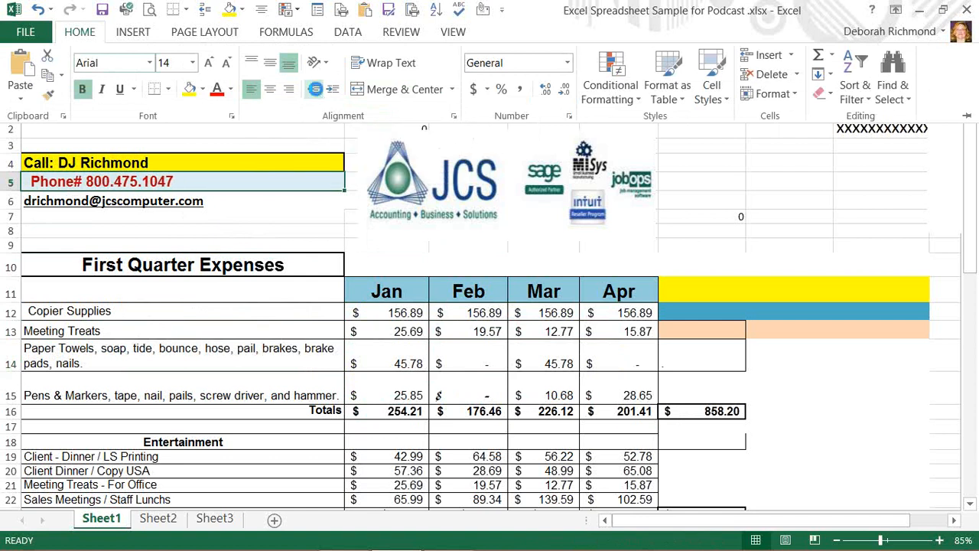
{"action": "left_click", "coordinate": [314, 90]}
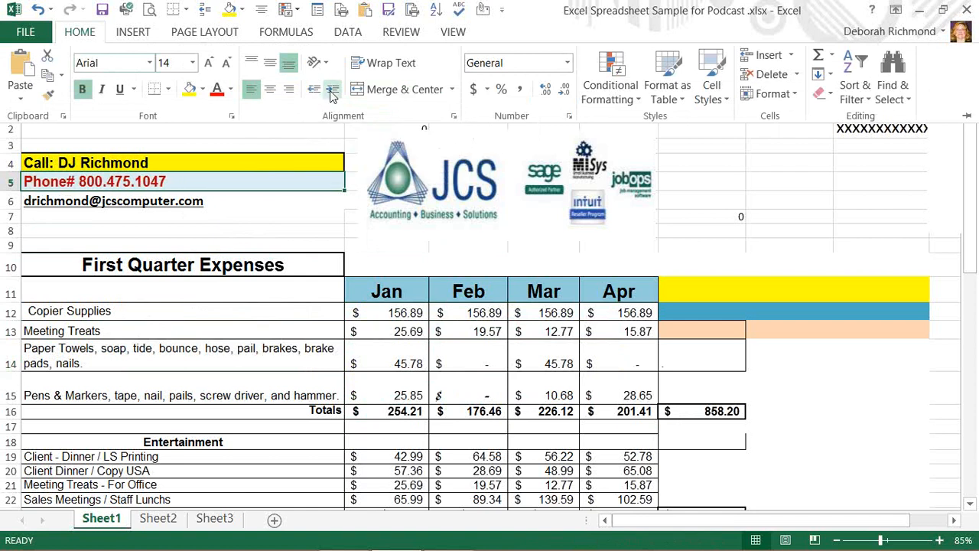
{"action": "left_click", "coordinate": [262, 227]}
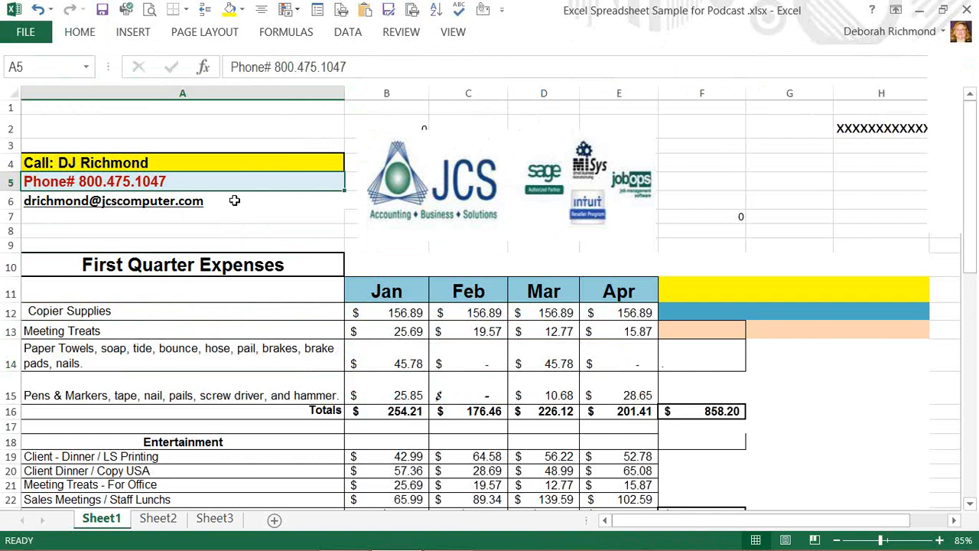
{"action": "key", "text": "alt+Tab"}
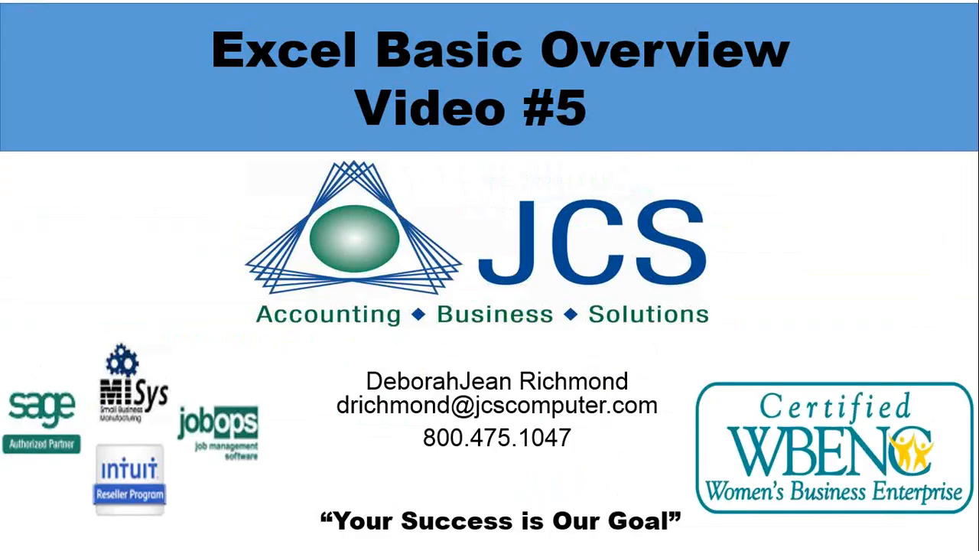